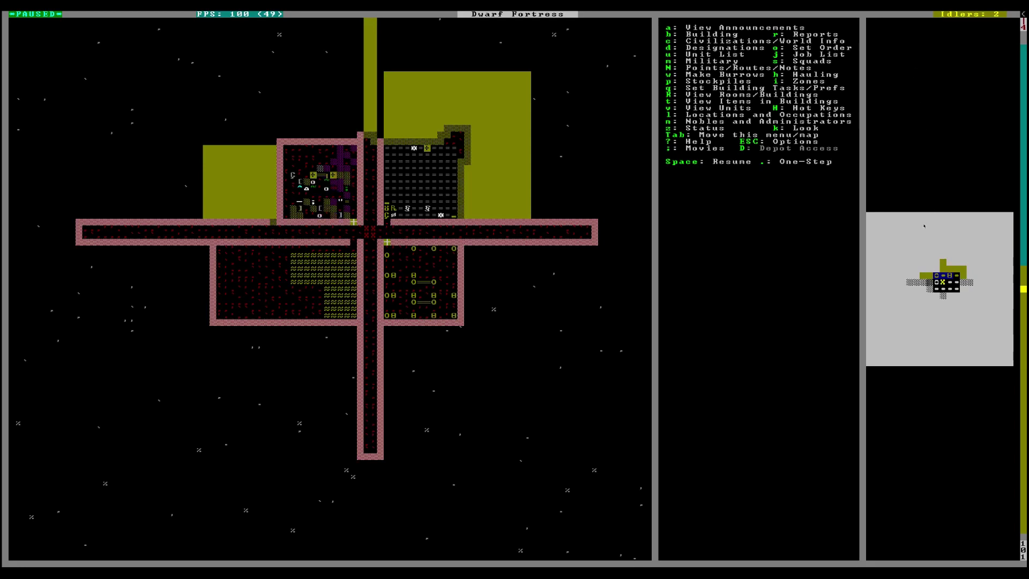
# Pan north over the tunnels, then step up above the fortress and down to the river surface.
pyautogui.hotkey('shift', 'Up')
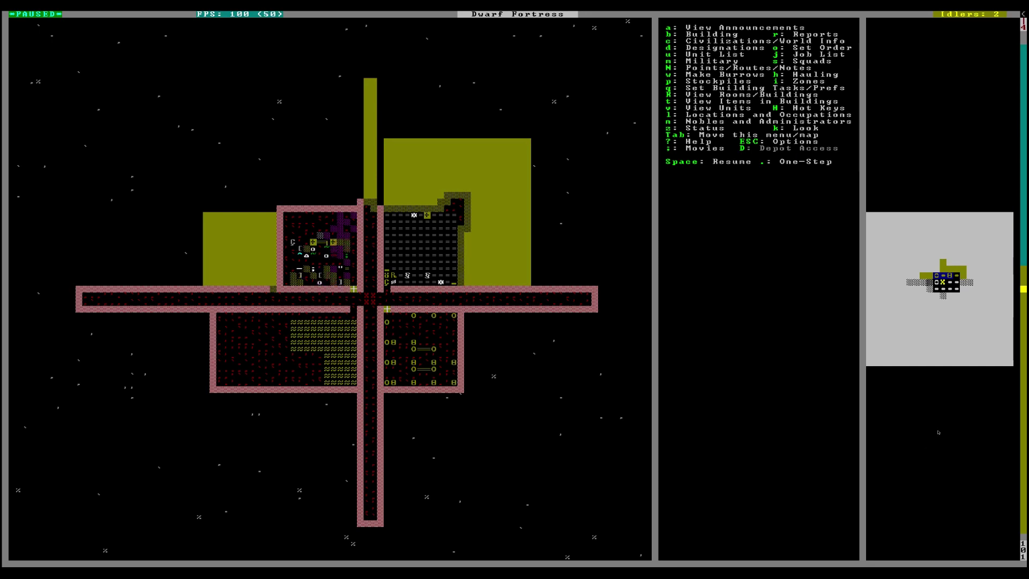
pyautogui.press('shift+less')
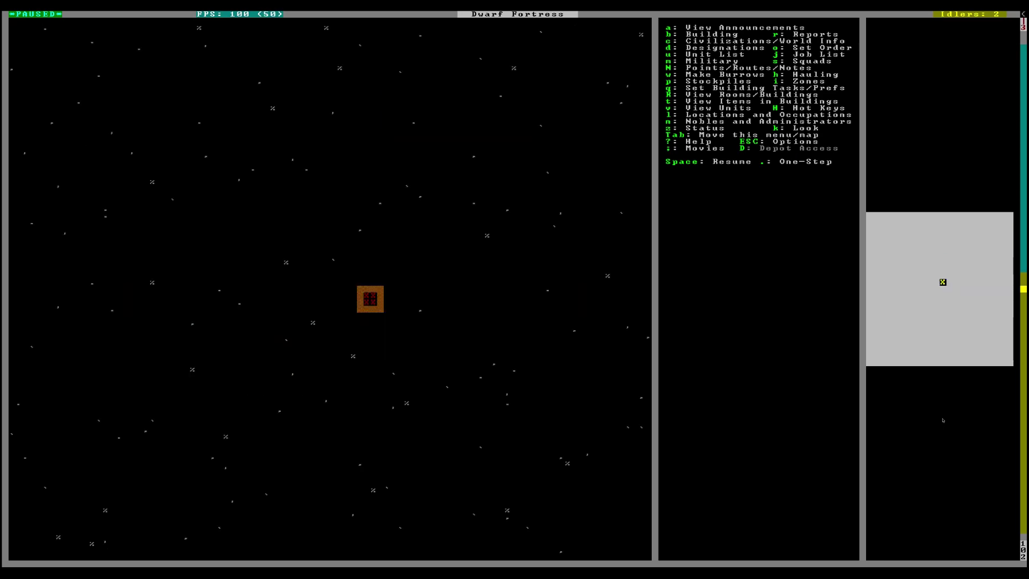
pyautogui.hotkey('shift', '>')
pyautogui.hotkey('shift', '>')
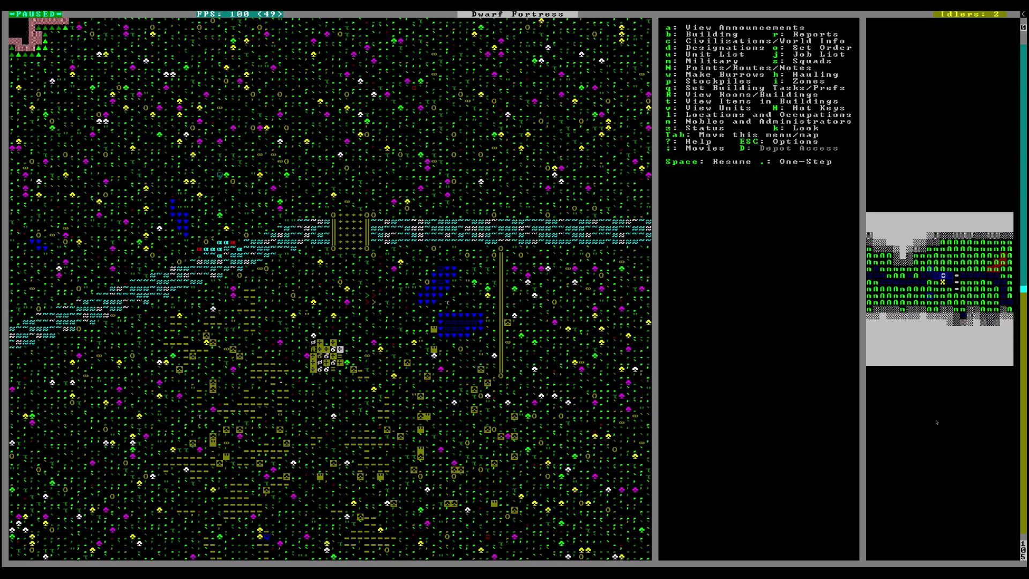
# Set the Music and Sound volume to 136 of 255 and resume the paused surface map.
pyautogui.press('Escape')
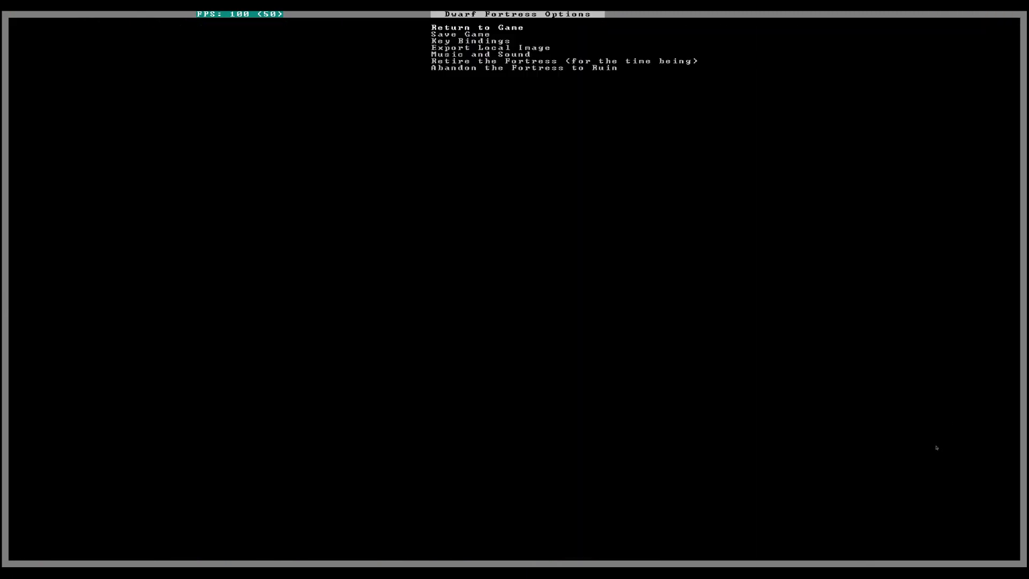
pyautogui.press('Down')
pyautogui.press('Down')
pyautogui.press('Down')
pyautogui.press('Down')
pyautogui.press('Return')
pyautogui.press('Down')
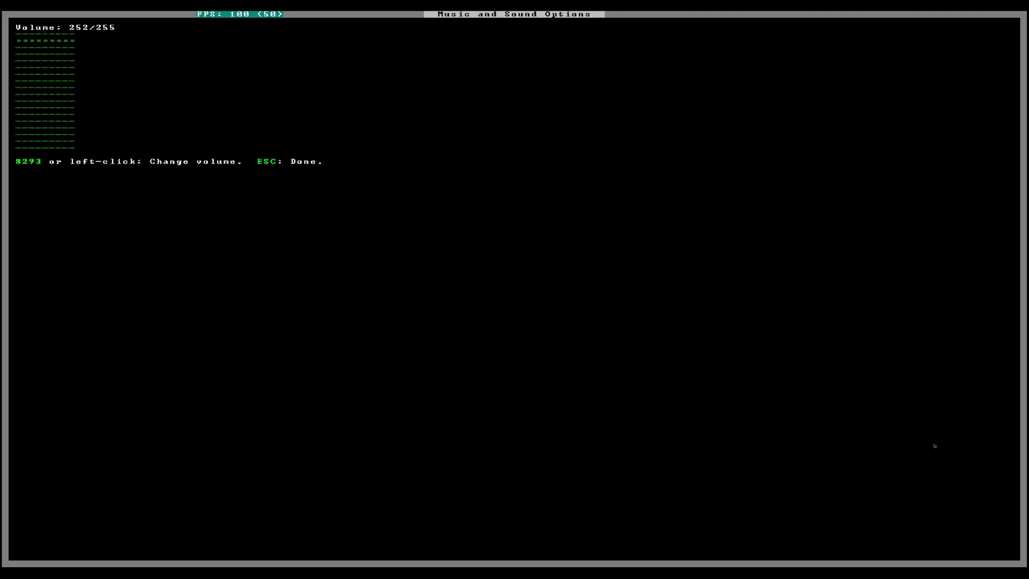
pyautogui.press('Down')
pyautogui.press('Down')
pyautogui.press('Down')
pyautogui.press('Down')
pyautogui.press('Down')
pyautogui.press('Down')
pyautogui.press('Down')
pyautogui.press('Down')
pyautogui.press('Down')
pyautogui.press('Down')
pyautogui.press('Down')
pyautogui.press('Up')
pyautogui.press('Up')
pyautogui.press('Up')
pyautogui.press('Up')
pyautogui.press('Escape')
pyautogui.press('Escape')
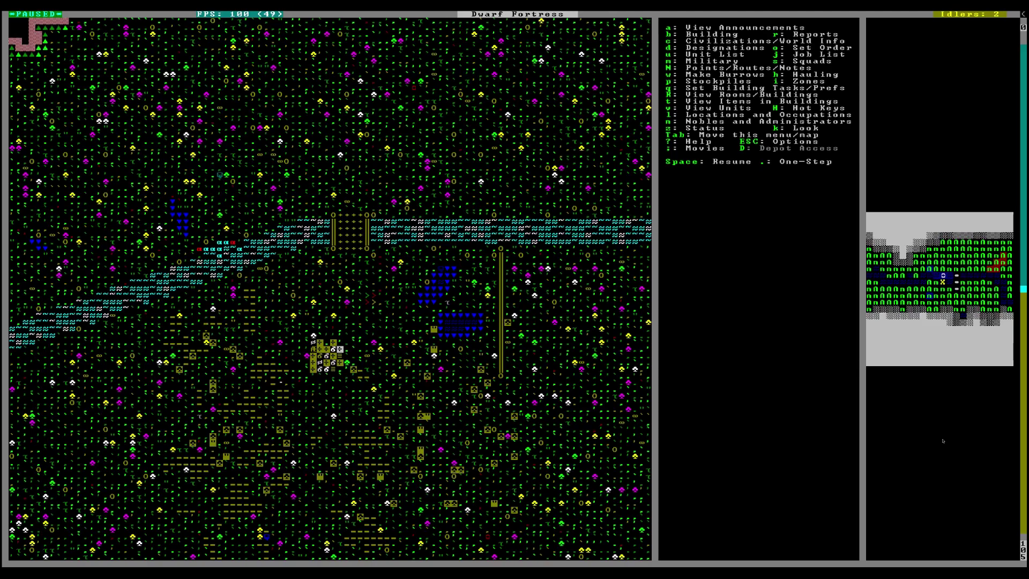
# Pan the surface to the northern and southern mountain edges, then re-centre on the river.
pyautogui.hotkey('shift', 'Up')
pyautogui.hotkey('shift', 'Up')
pyautogui.hotkey('shift', 'Up')
pyautogui.hotkey('shift', 'Up')
pyautogui.hotkey('shift', 'Right')
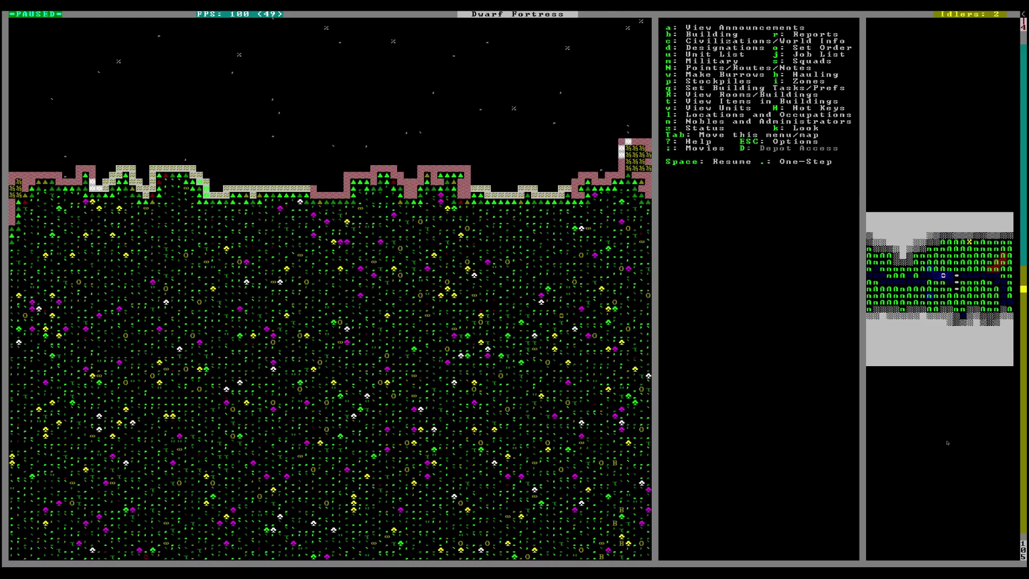
pyautogui.hotkey('shift', 'Down')
pyautogui.hotkey('shift', 'Down')
pyautogui.hotkey('shift', 'Down')
pyautogui.hotkey('shift', 'Down')
pyautogui.hotkey('shift', 'Down')
pyautogui.hotkey('shift', 'Down')
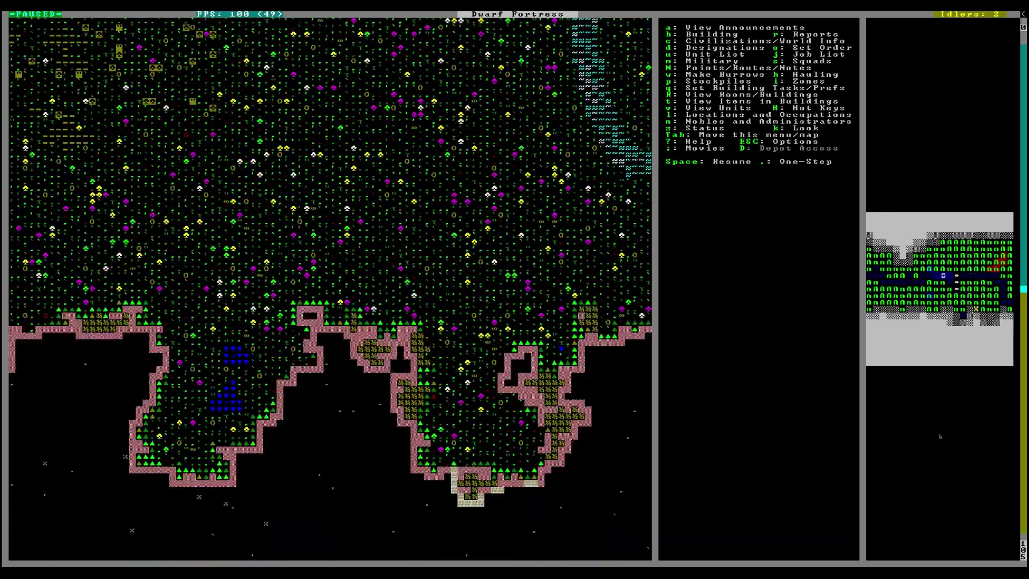
pyautogui.hotkey('shift', 'Up')
pyautogui.hotkey('shift', 'Up')
pyautogui.hotkey('shift', 'Up')
pyautogui.hotkey('shift', 'Up')
pyautogui.hotkey('shift', 'Left')
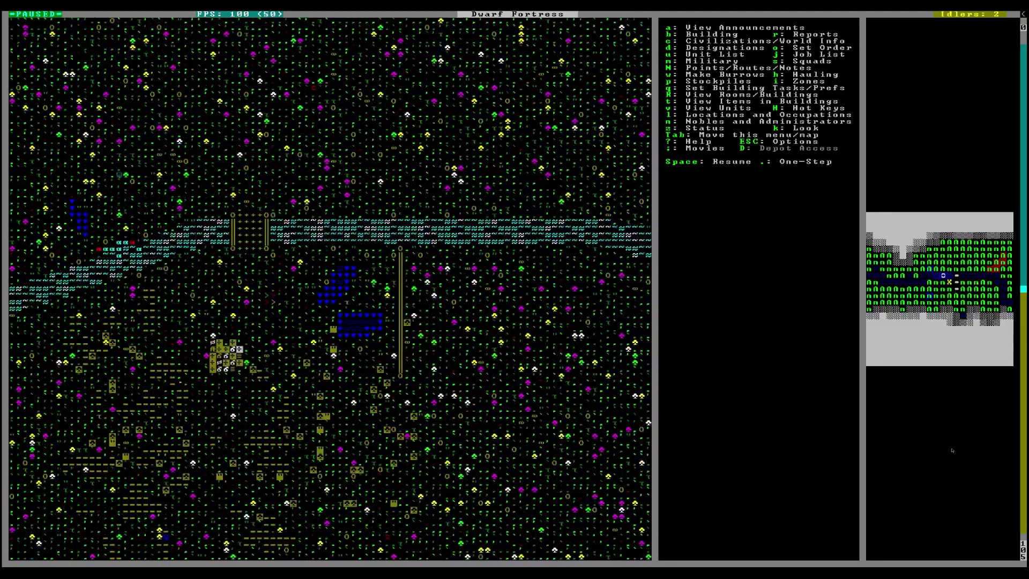
pyautogui.hotkey('shift', 'Left')
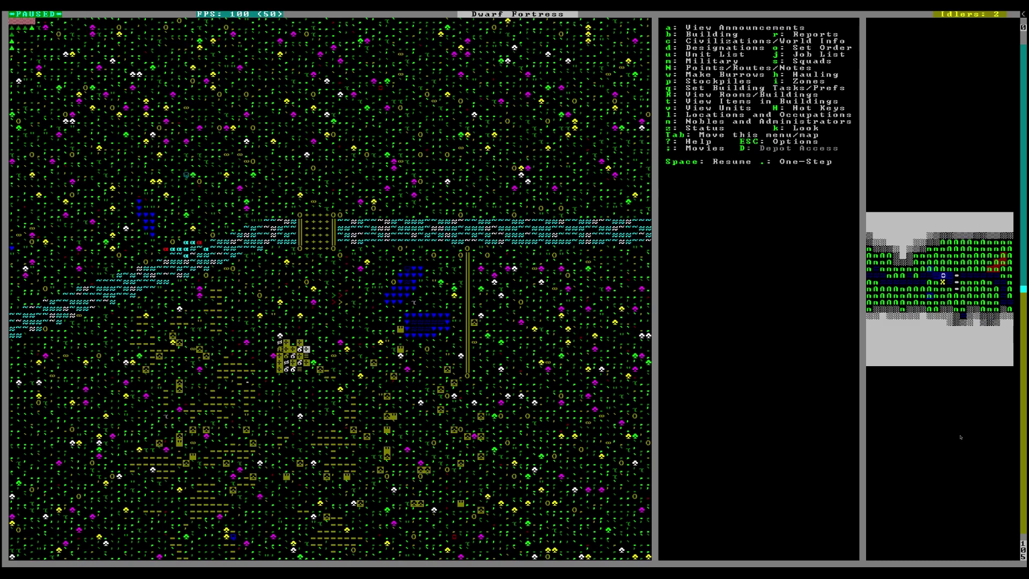
# Pan west along the river to the ponds, then descend two levels to the fortress rooms.
pyautogui.hotkey('shift', 'Left')
pyautogui.hotkey('shift', 'Up')
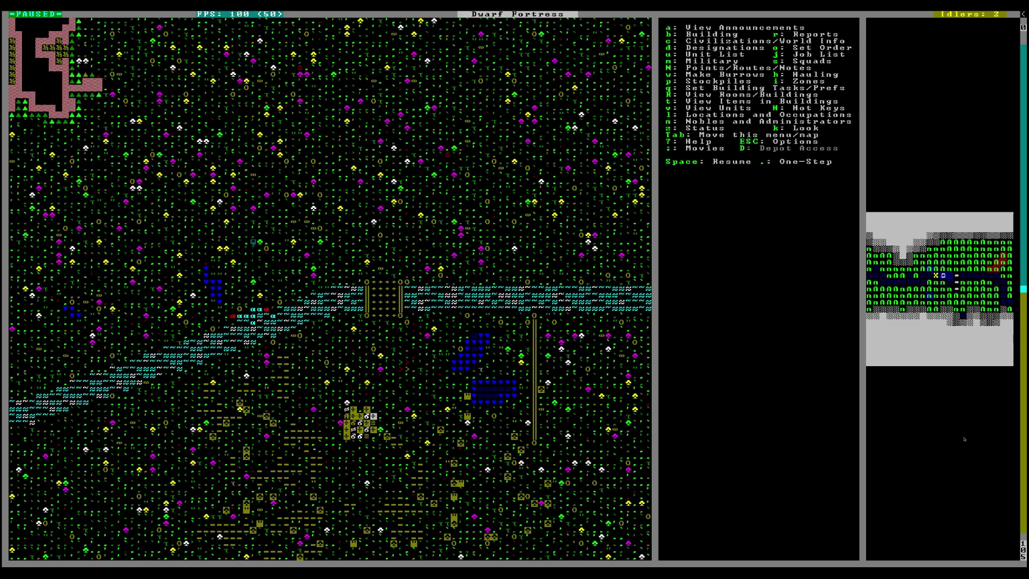
pyautogui.hotkey('shift', 'Down')
pyautogui.hotkey('shift', 'Down')
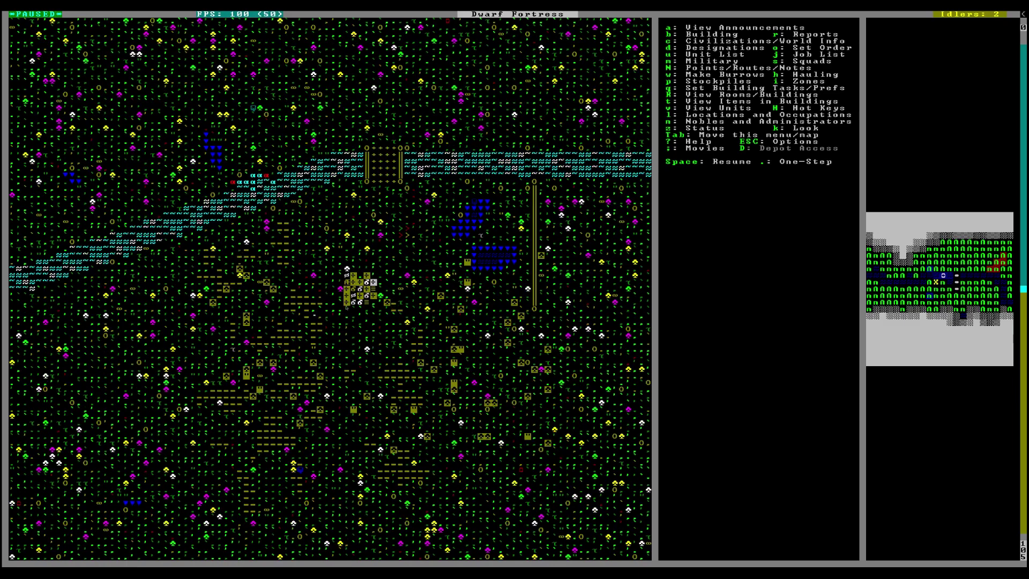
pyautogui.hotkey('shift', 'Left')
pyautogui.hotkey('shift', 'Left')
pyautogui.hotkey('shift', 'Left')
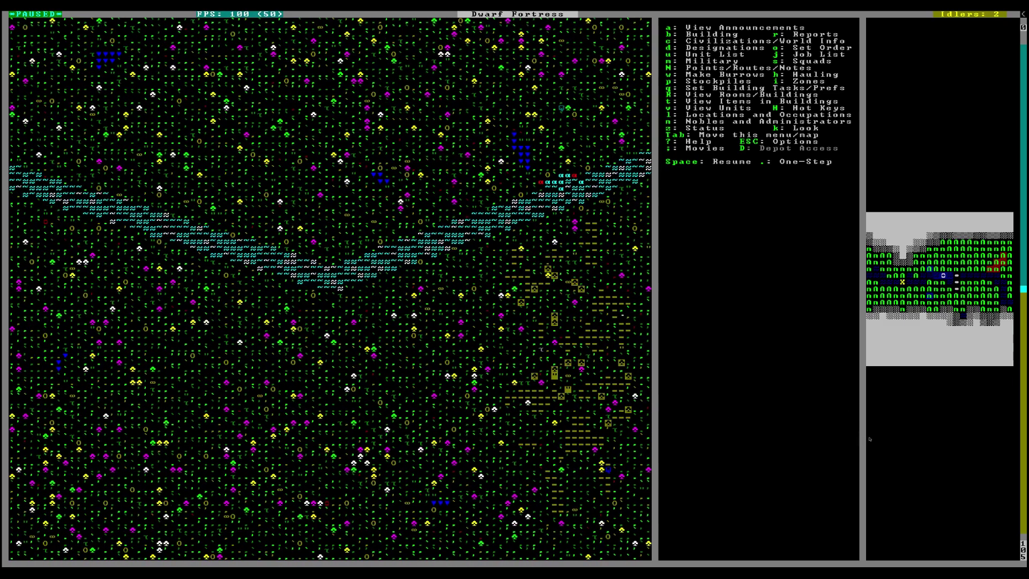
pyautogui.hotkey('shift', 'Right')
pyautogui.hotkey('shift', 'Right')
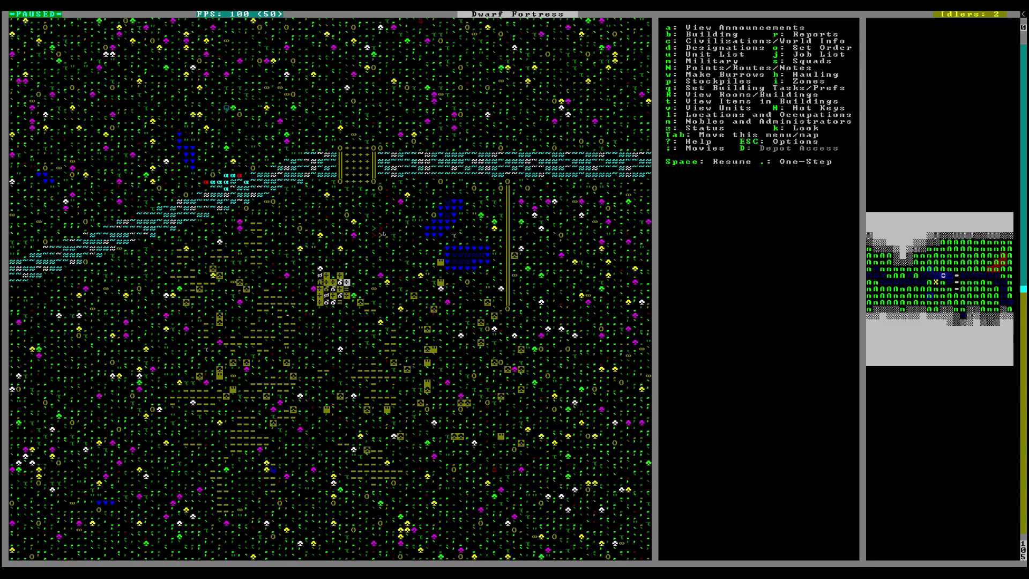
pyautogui.press('>')
pyautogui.press('>')
pyautogui.press('>')
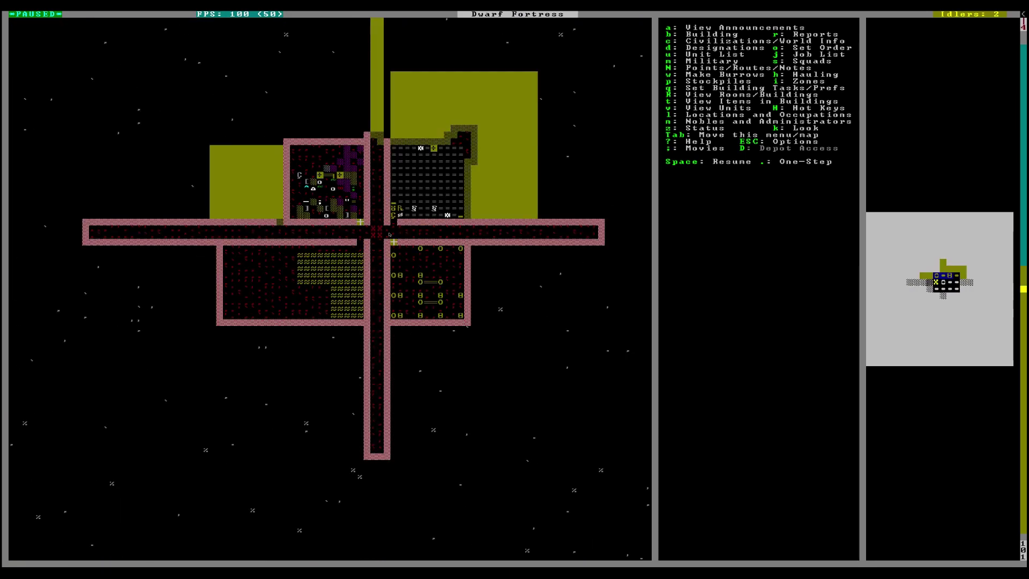
pyautogui.press('less')
pyautogui.press('>')
pyautogui.press('less')
pyautogui.press('less')
pyautogui.press('less')
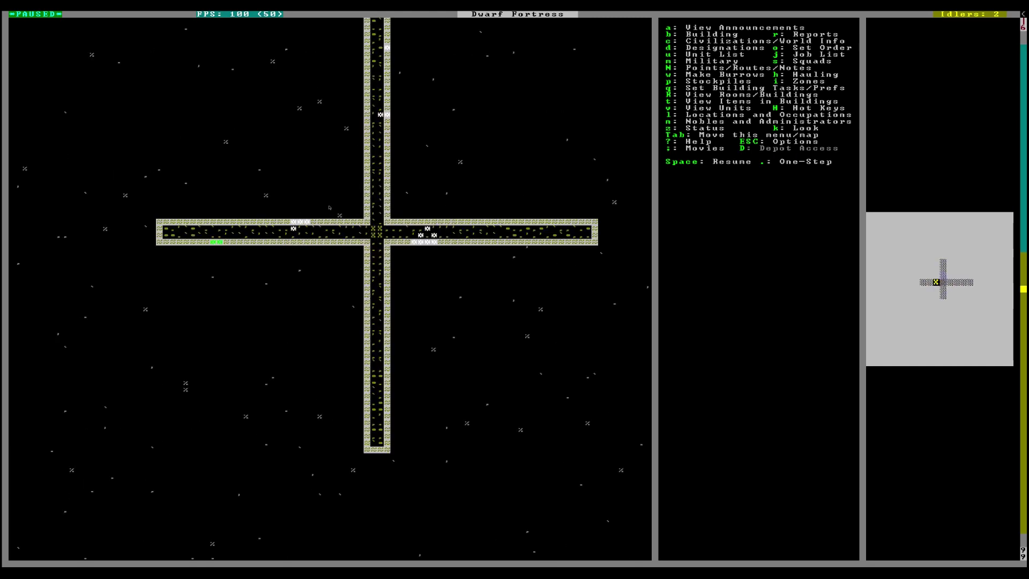
pyautogui.press('>')
pyautogui.press('less')
pyautogui.press('>')
pyautogui.press('>')
pyautogui.press('less')
pyautogui.press('less')
pyautogui.press('>')
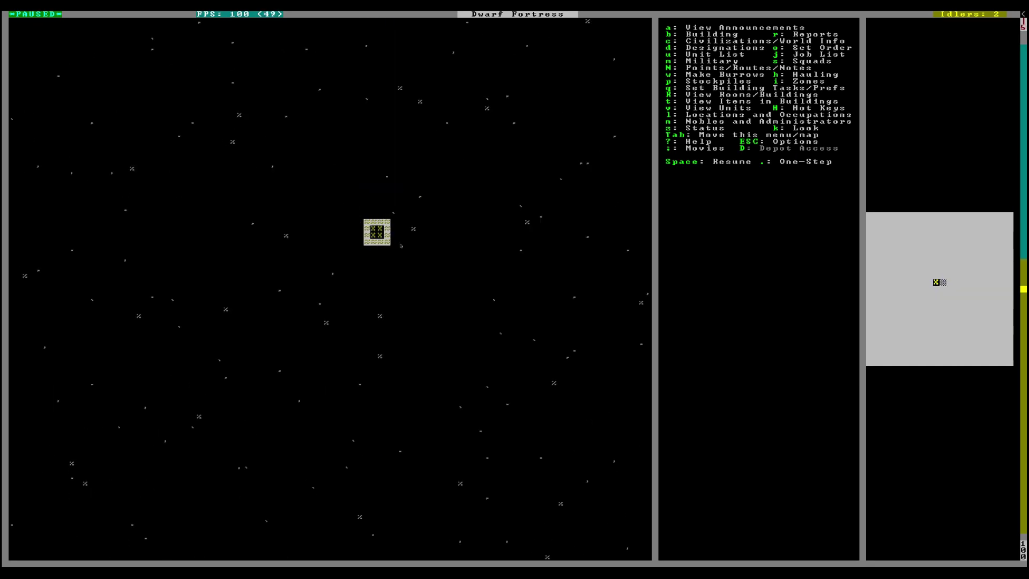
pyautogui.press('less')
pyautogui.press('>')
pyautogui.press('>')
pyautogui.press('less')
pyautogui.press('>')
pyautogui.press('>')
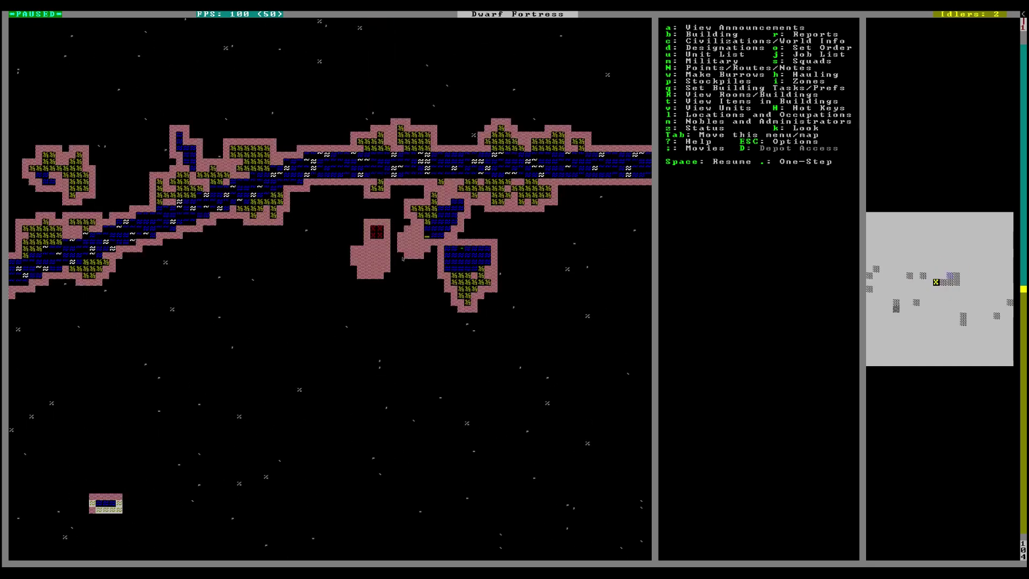
pyautogui.press('less')
pyautogui.press('>')
pyautogui.press('>')
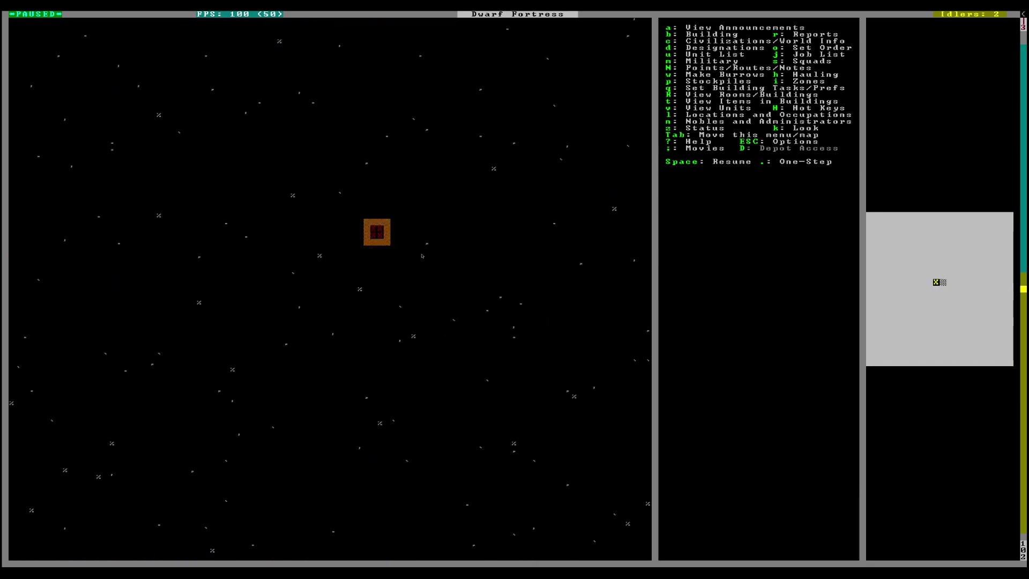
pyautogui.press('>')
pyautogui.press('>')
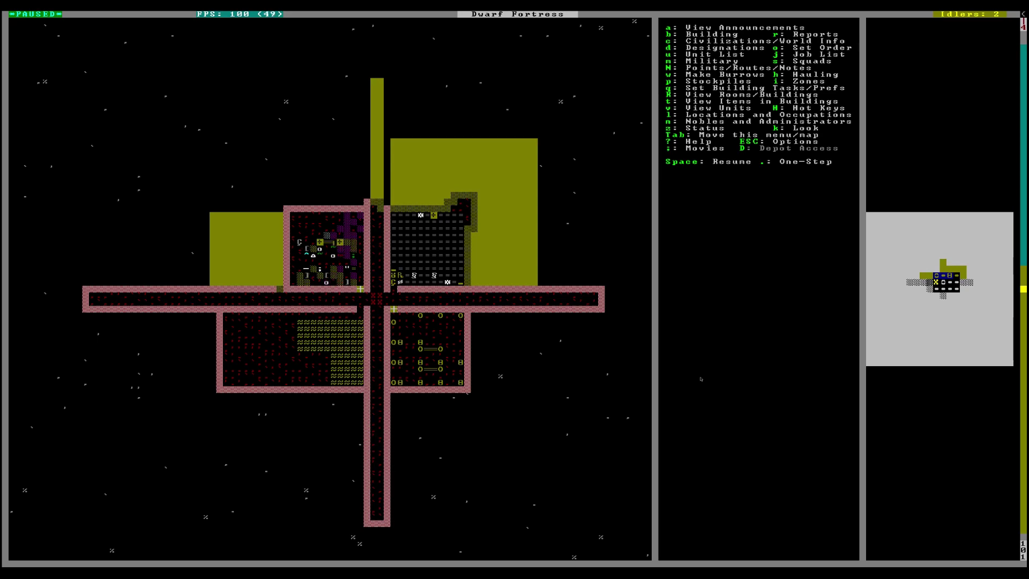
pyautogui.hotkey('shift', '.')
pyautogui.hotkey('shift', '.')
# Climb back to the surface valley with the brook and pan south and north.
pyautogui.hotkey('shift', ',')
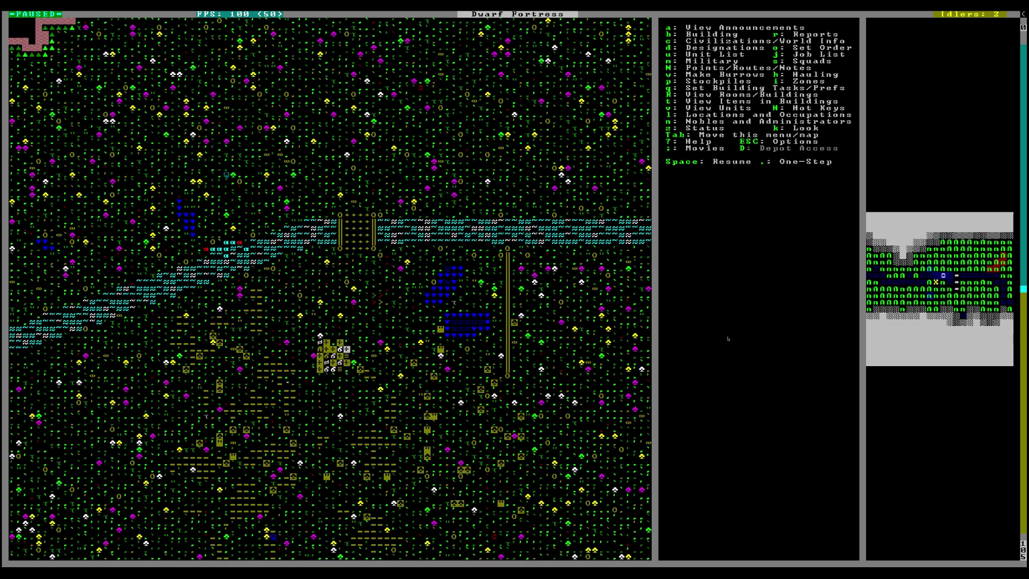
pyautogui.press('Down')
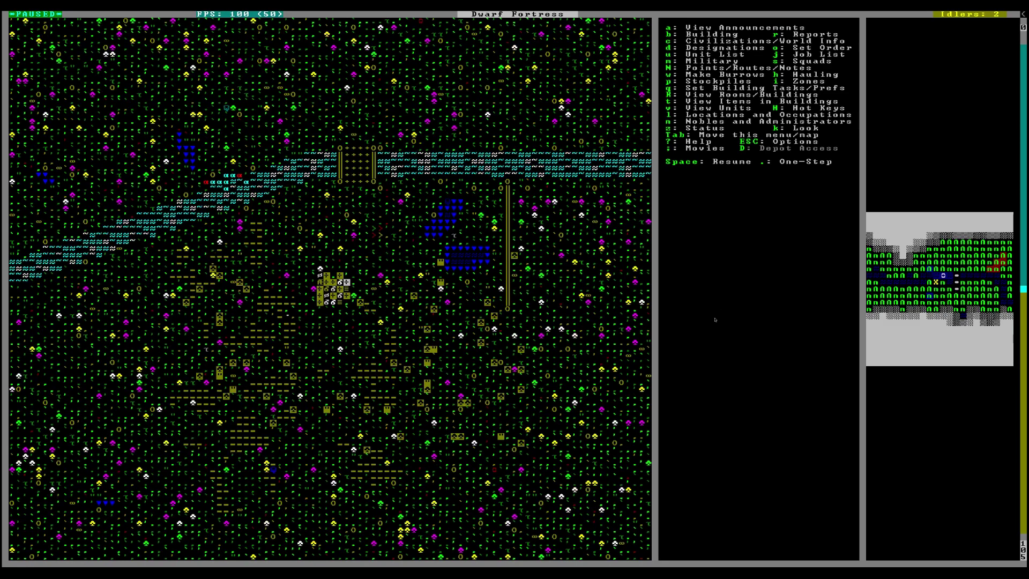
pyautogui.hotkey('shift', 'Up')
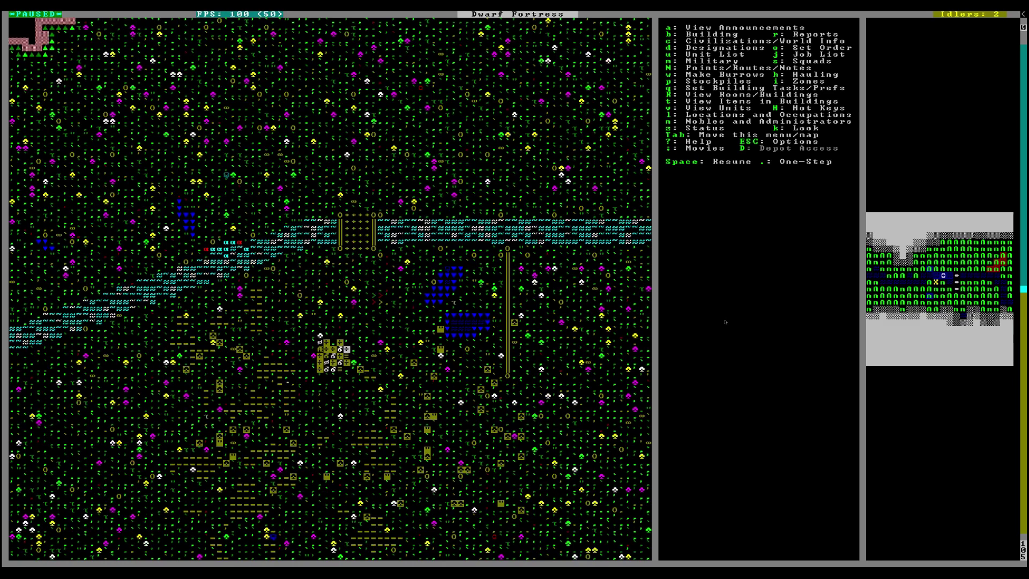
# Dip down to the fortress rooms and back, then pan south and west of the river.
pyautogui.press('>')
pyautogui.press('>')
pyautogui.press('>')
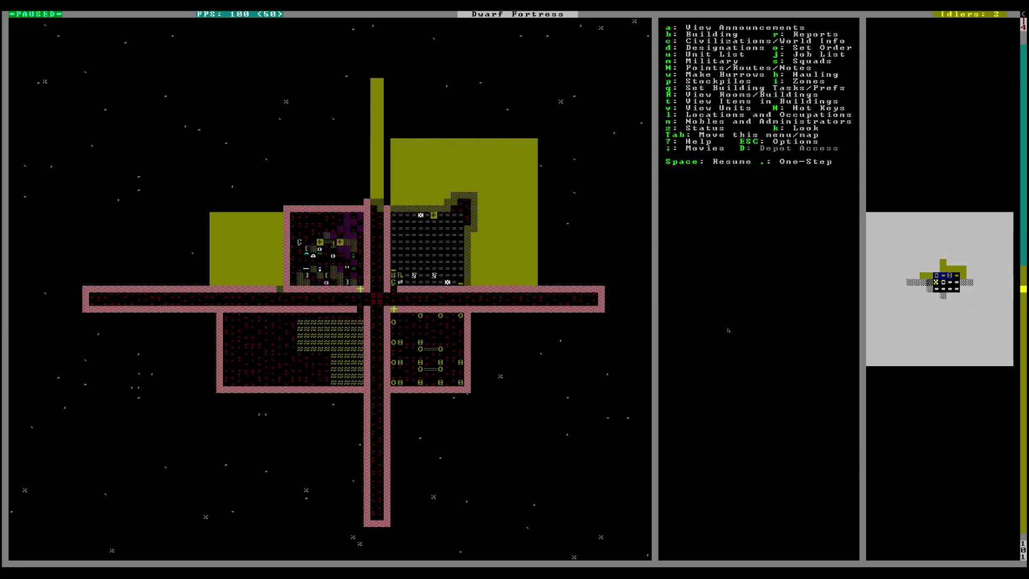
pyautogui.press('less')
pyautogui.press('less')
pyautogui.press('less')
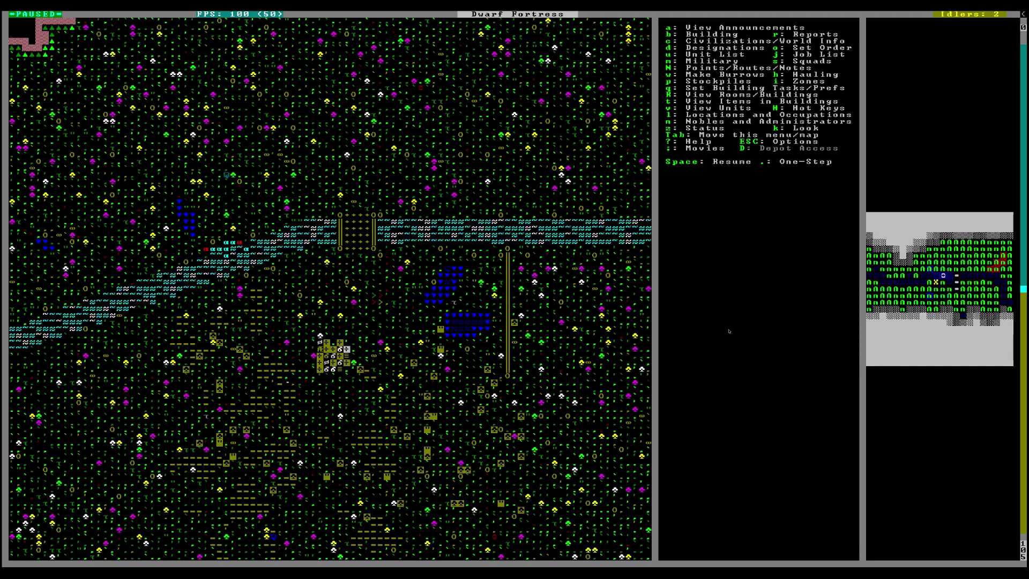
pyautogui.press('Down')
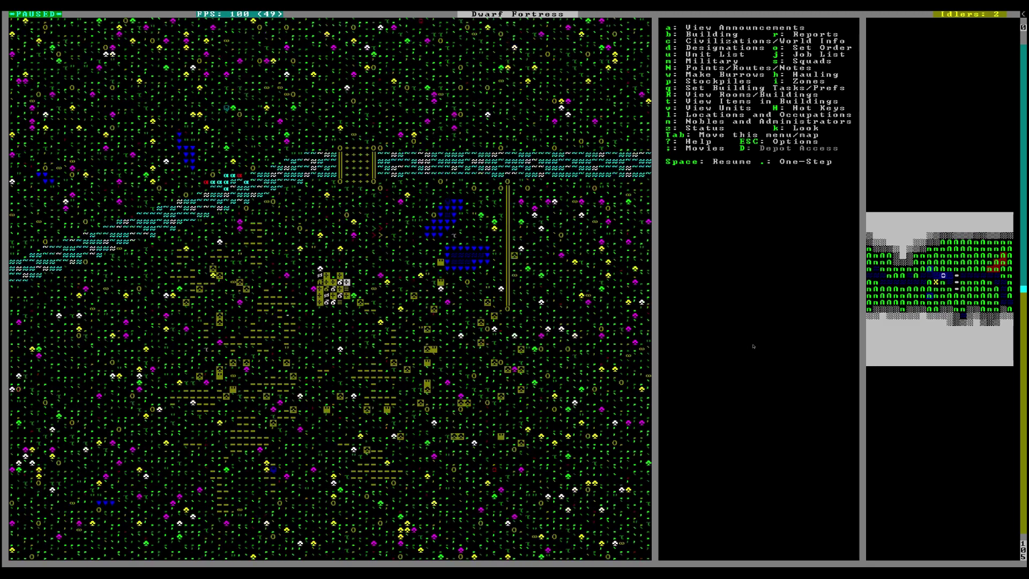
pyautogui.press('Left')
pyautogui.press('Left')
pyautogui.press('Left')
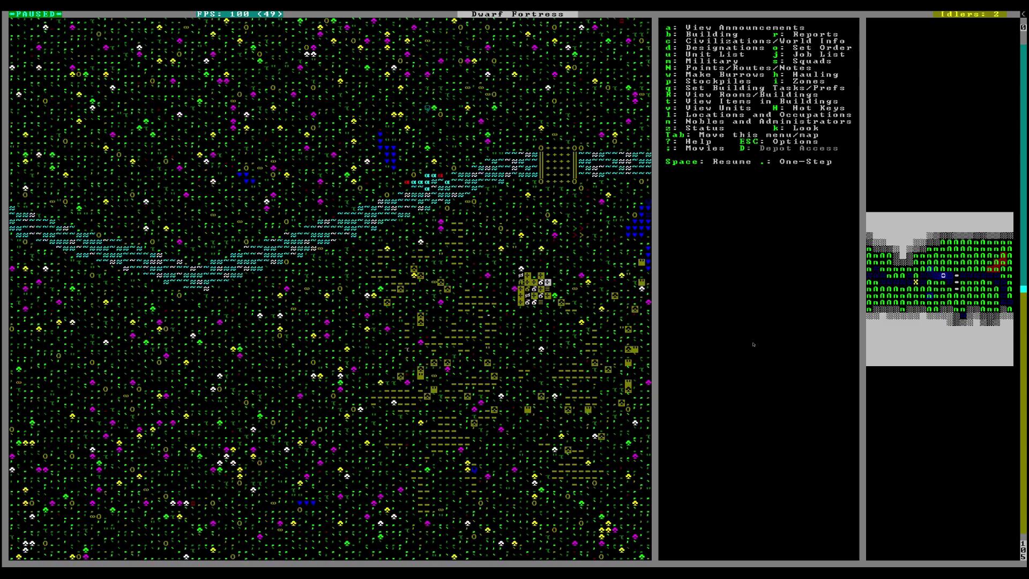